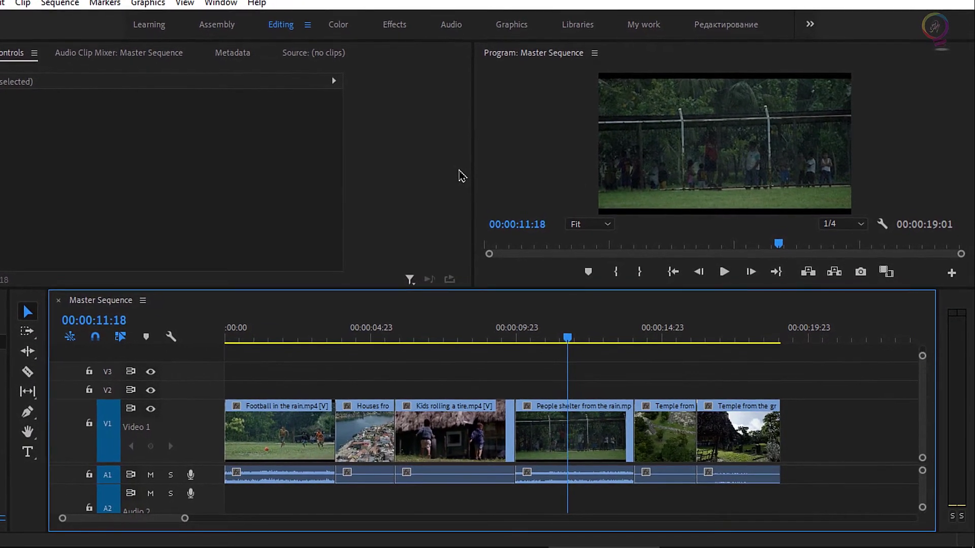
- Overwrite Temple from above onto the start of Kids rolling a tire
left_click(601, 450)
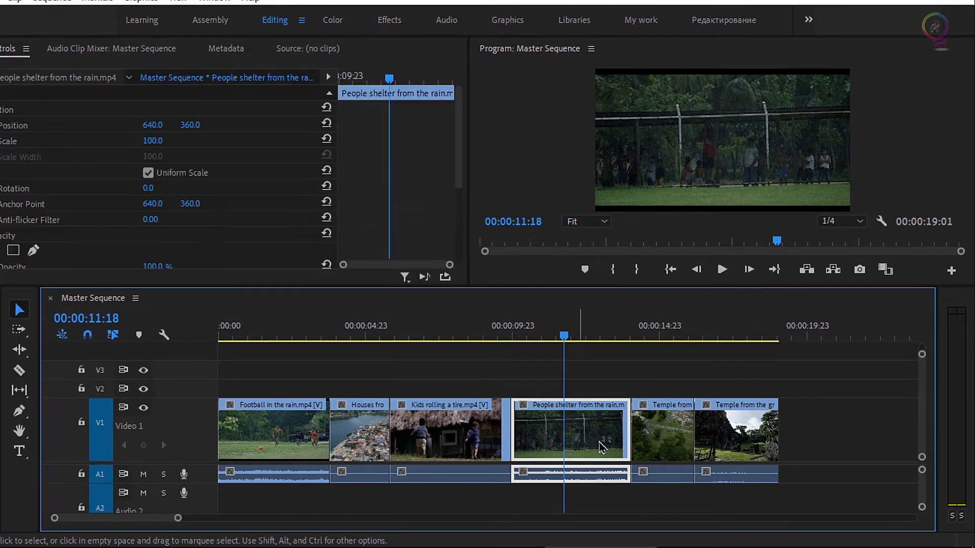
left_click(671, 451)
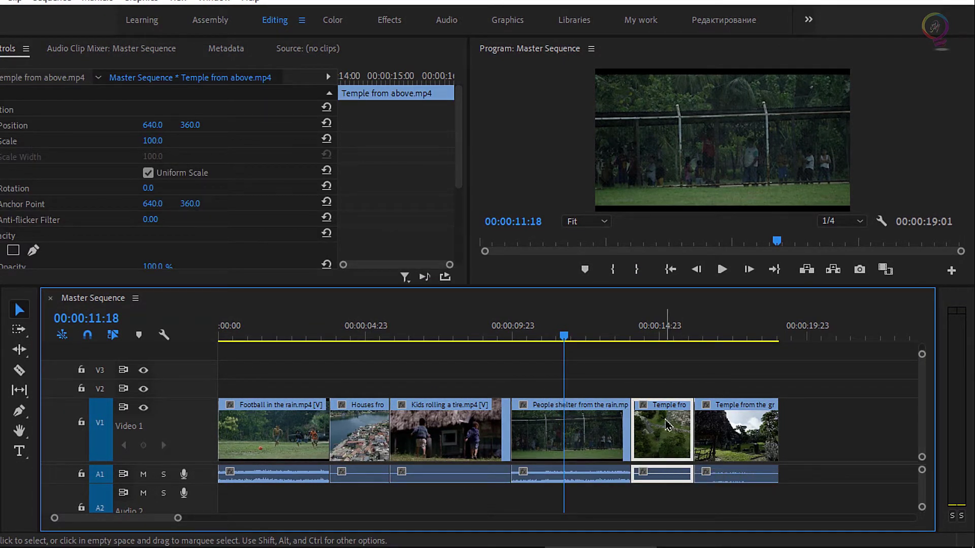
left_click_drag(656, 429, 424, 427)
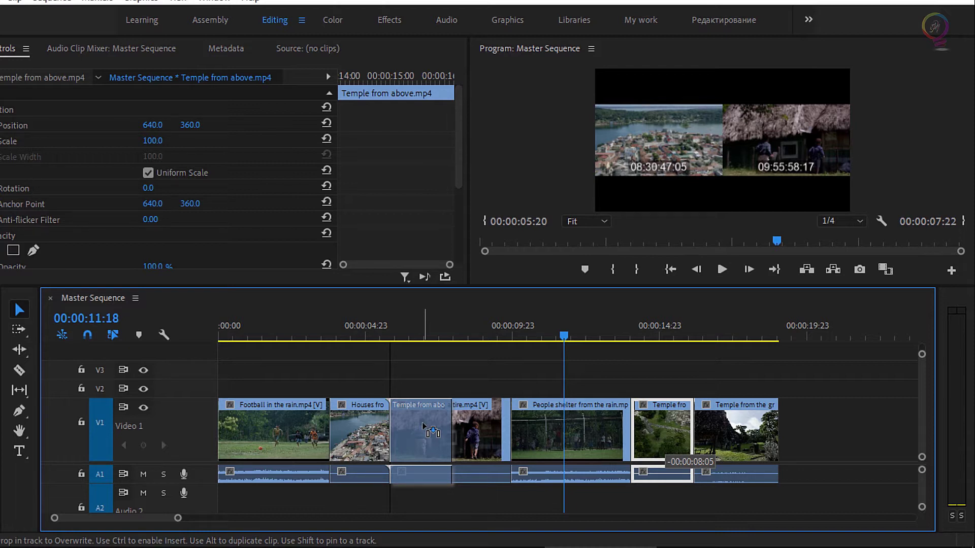
left_click_drag(423, 426, 427, 428)
left_click_drag(427, 428, 427, 428)
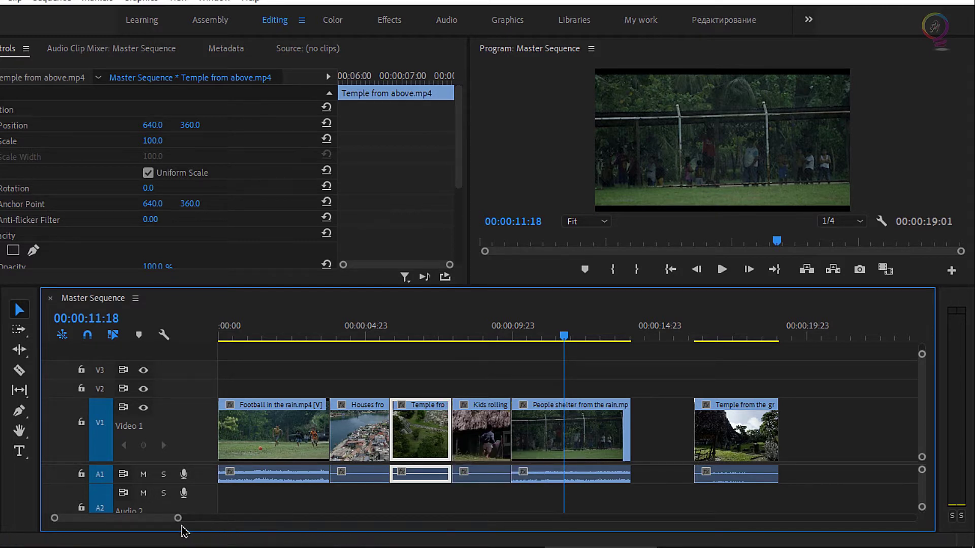
left_click_drag(179, 518, 166, 520)
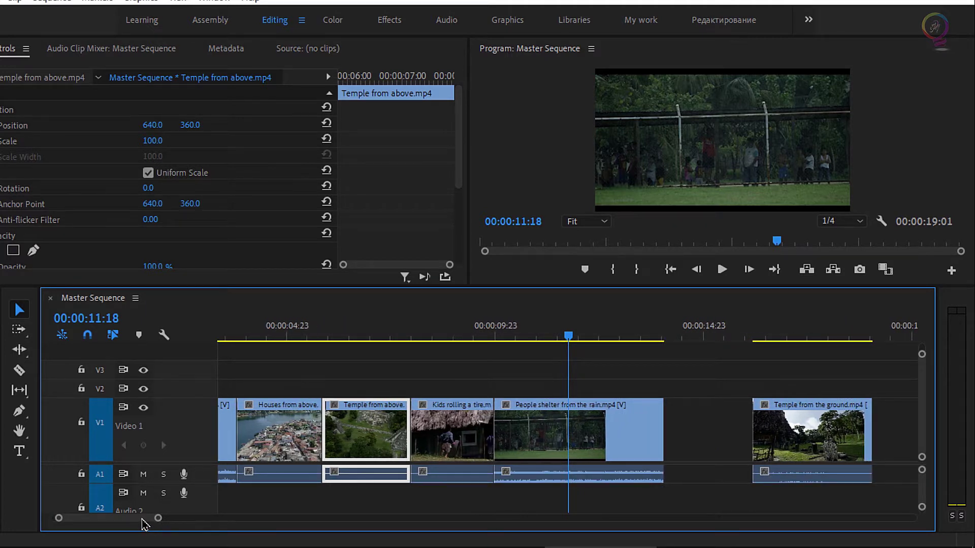
- Undo the overwrite and start dragging Temple from above left again in insert mode with Ctrl
key("ctrl+z")
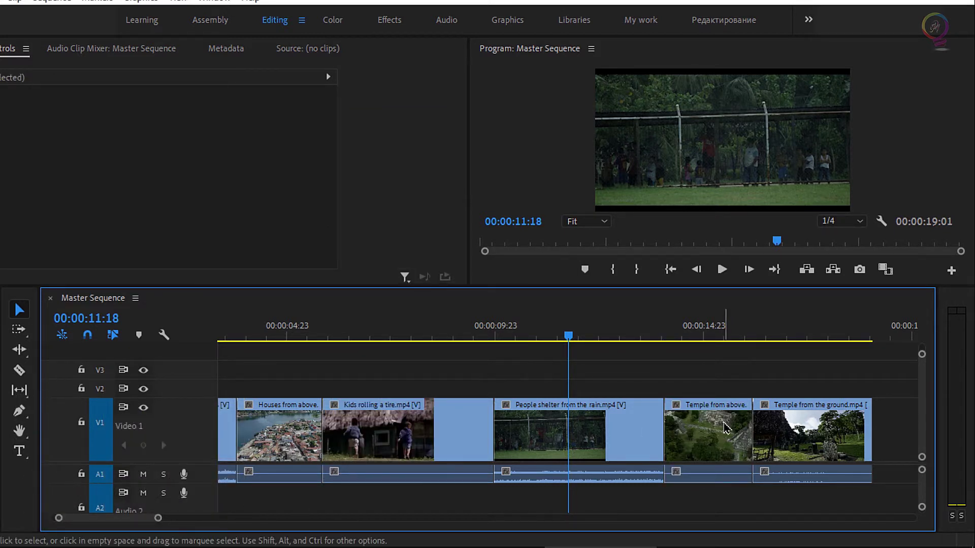
left_click_drag(726, 428, 388, 432)
key("ctrl")
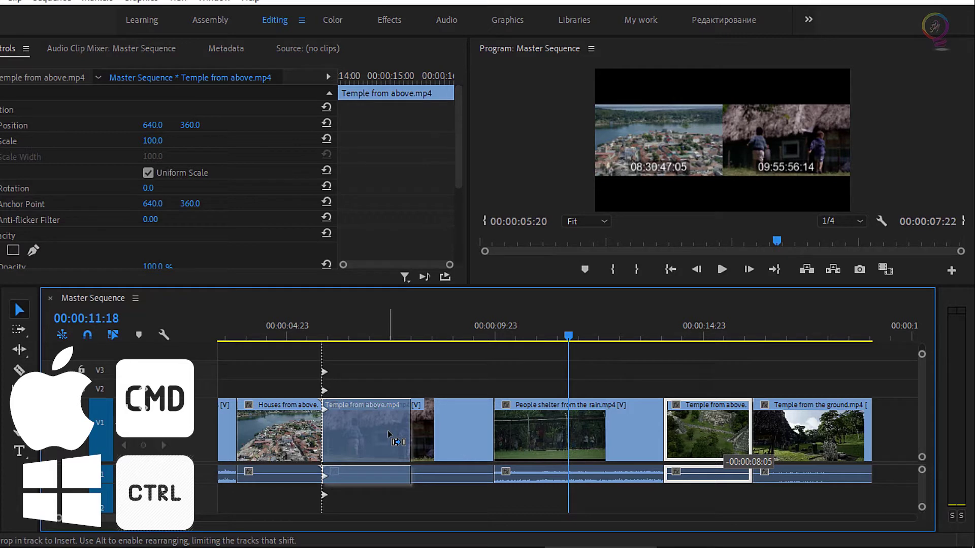
- Insert Temple from above before Kids rolling a tire, then select the neighbouring clips to check the order
left_click_drag(388, 434, 385, 435)
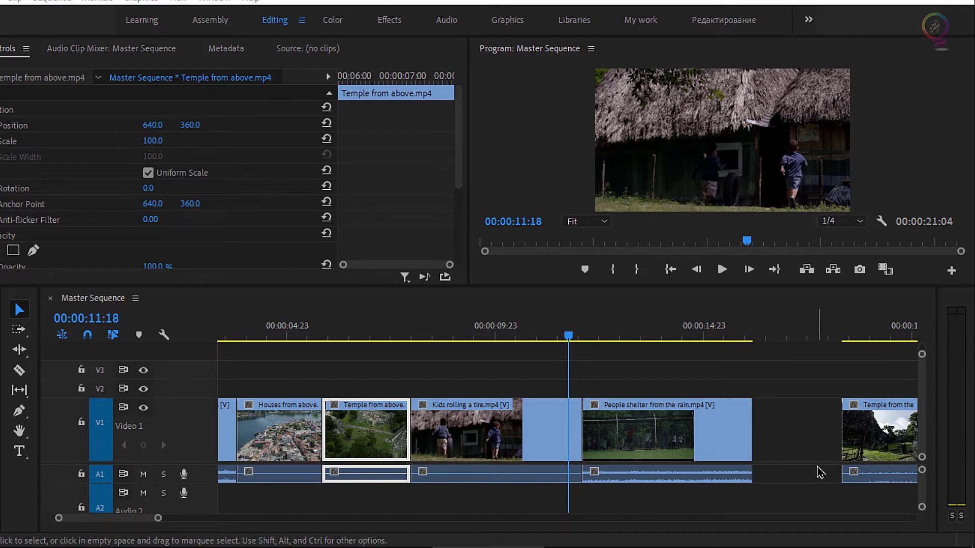
left_click(456, 423)
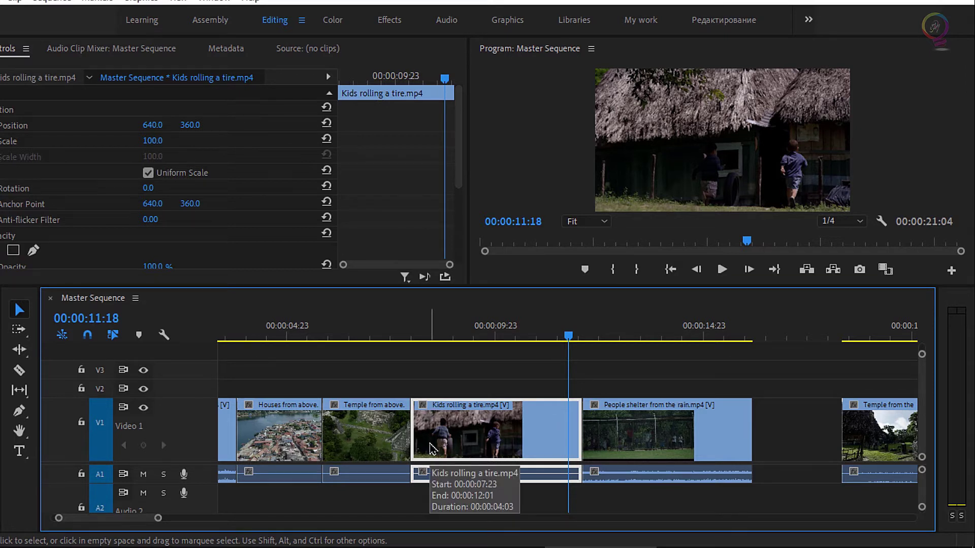
left_click(358, 433)
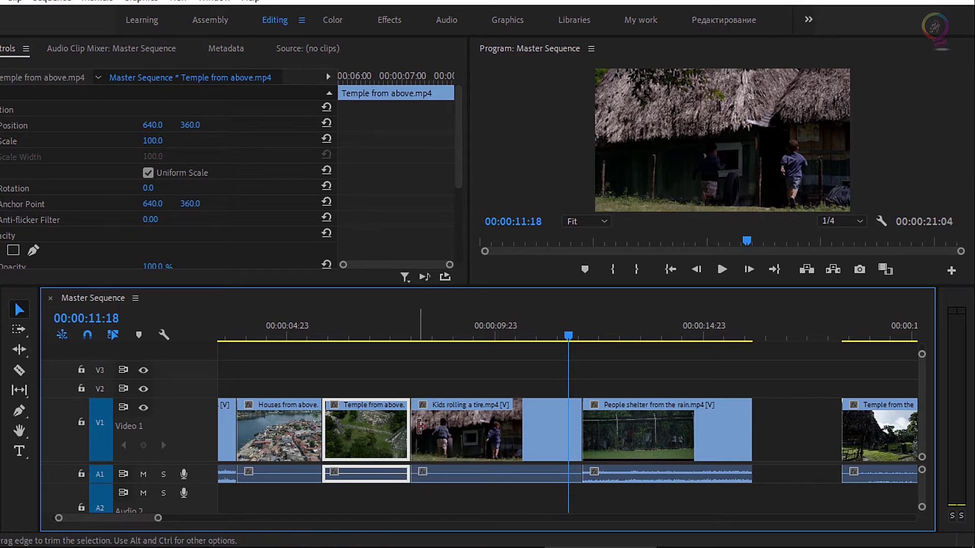
left_click(495, 435)
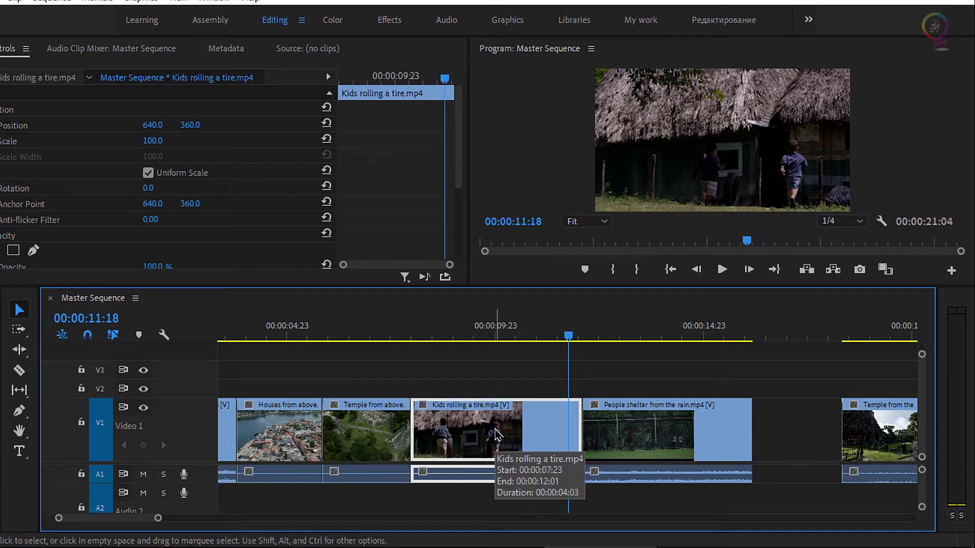
left_click(640, 436)
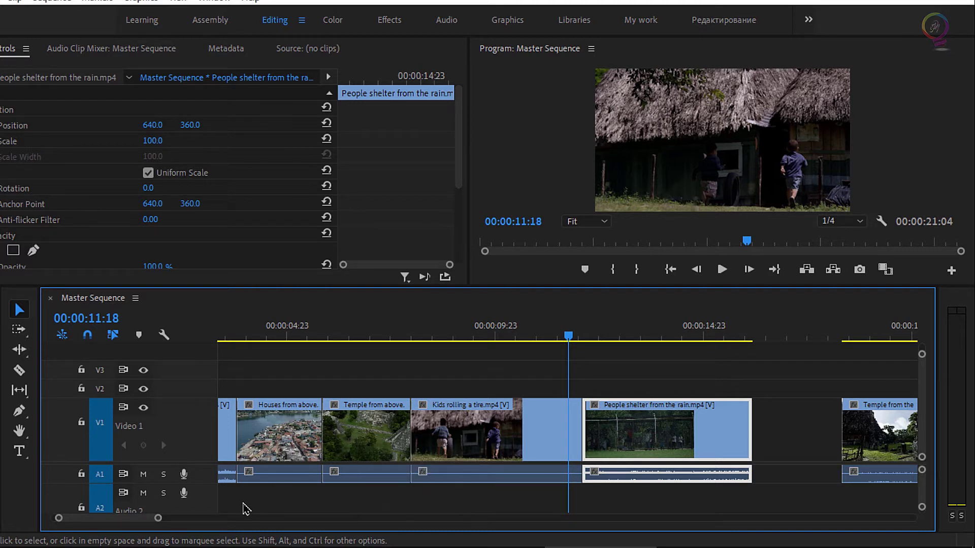
- Undo the Temple from above insert and zoom the timeline out slightly
left_click_drag(144, 518, 122, 523)
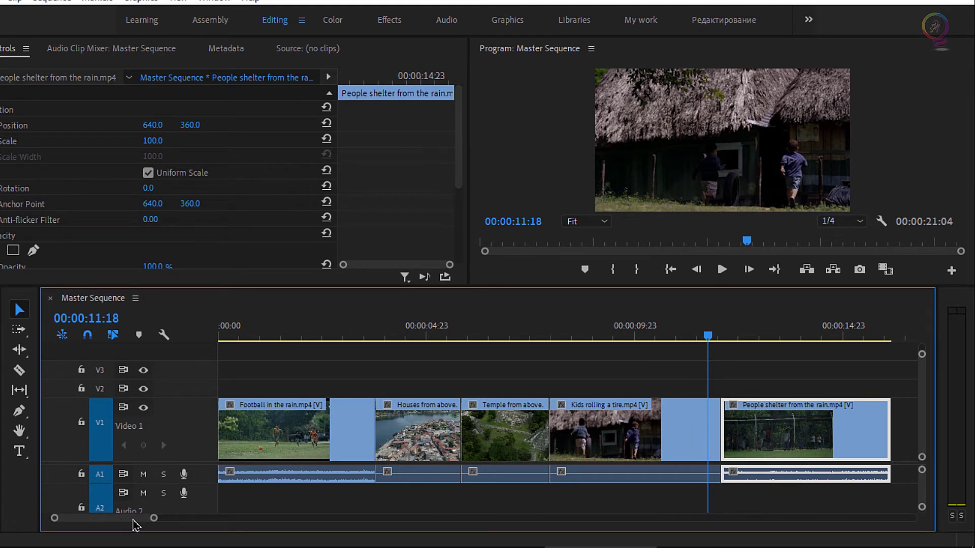
left_click_drag(133, 525, 143, 527)
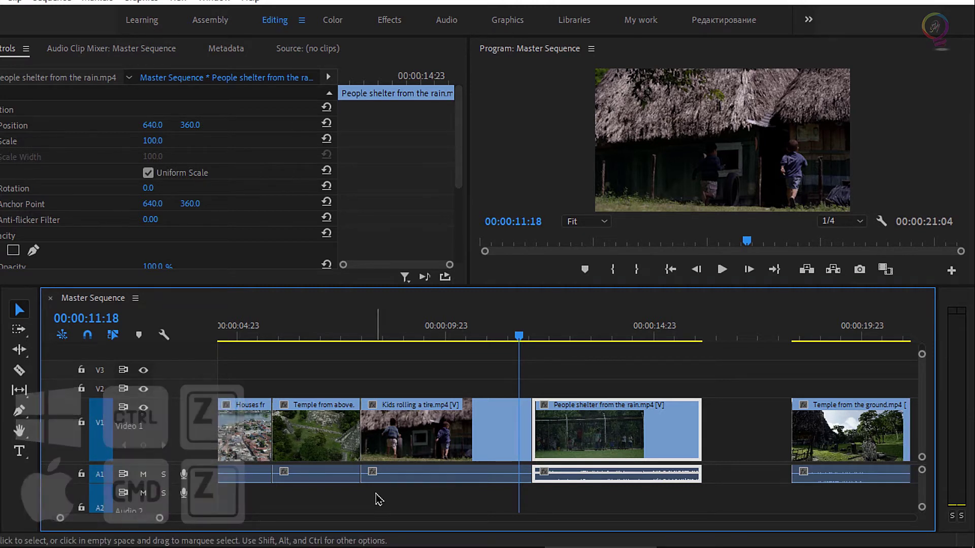
key("ctrl+z")
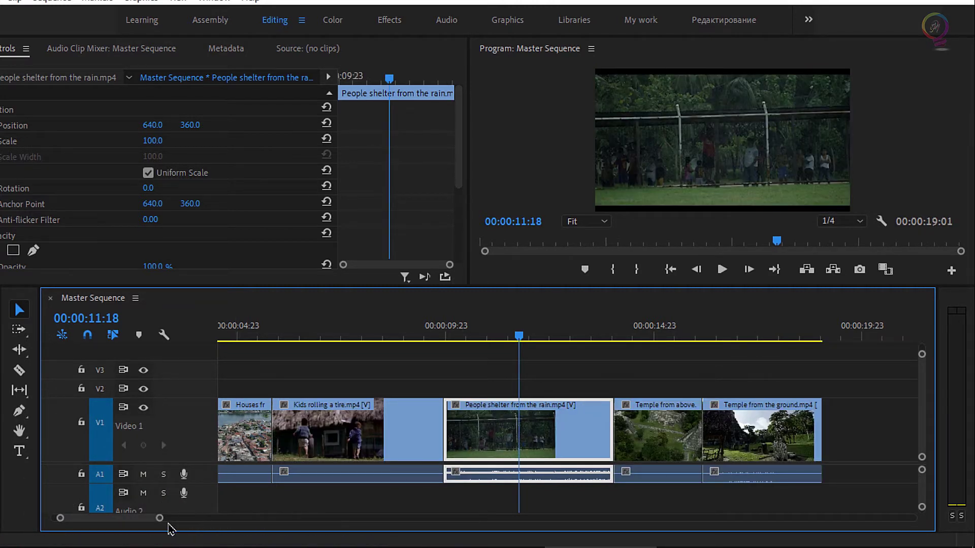
left_click_drag(159, 521, 135, 522)
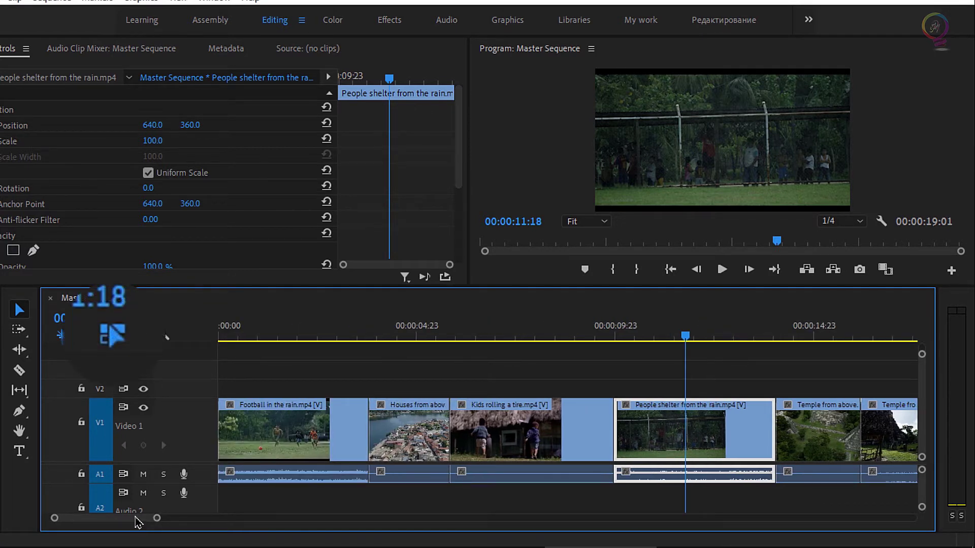
left_click(113, 335)
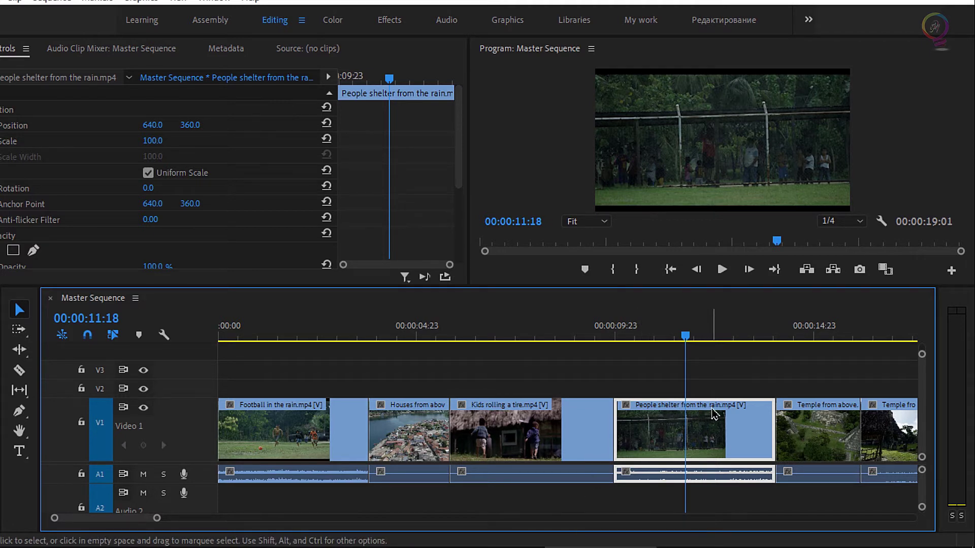
- Unlink People shelter from the rain's video from its audio, then undo a trial move of the video alone
right_click(716, 439)
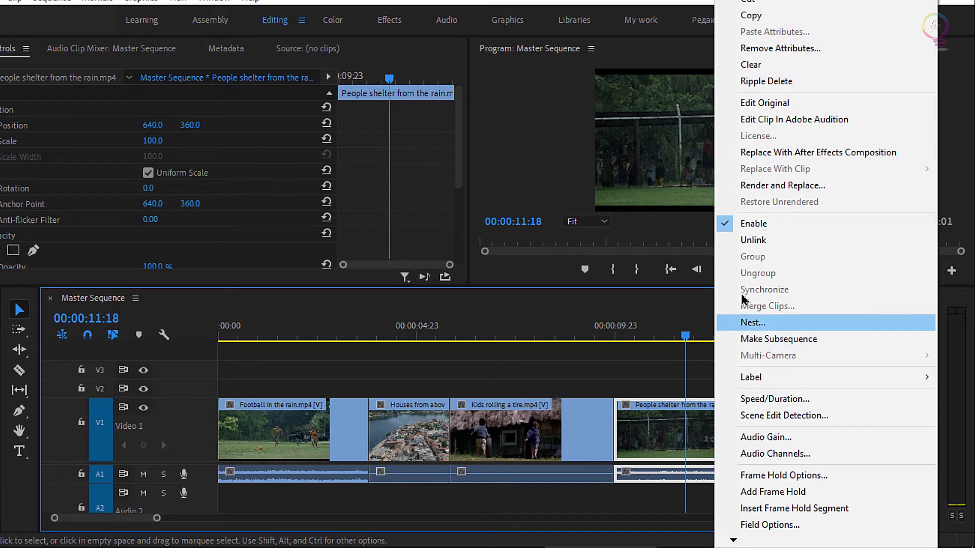
left_click(748, 252)
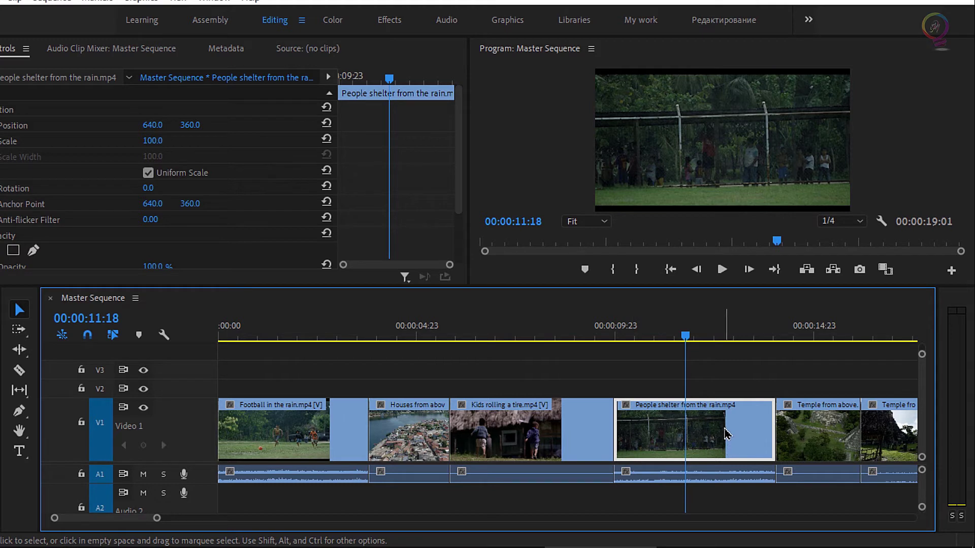
left_click_drag(724, 433, 559, 425)
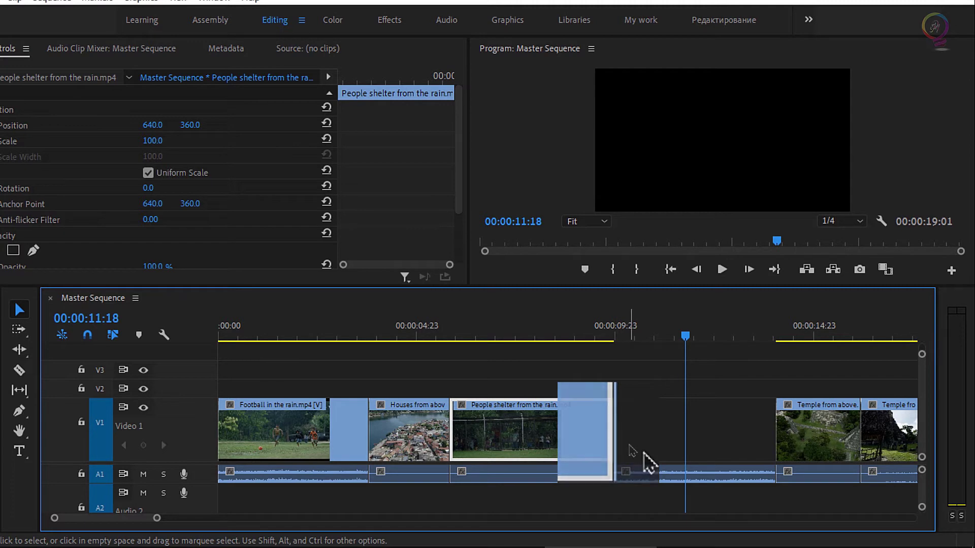
key("ctrl+z")
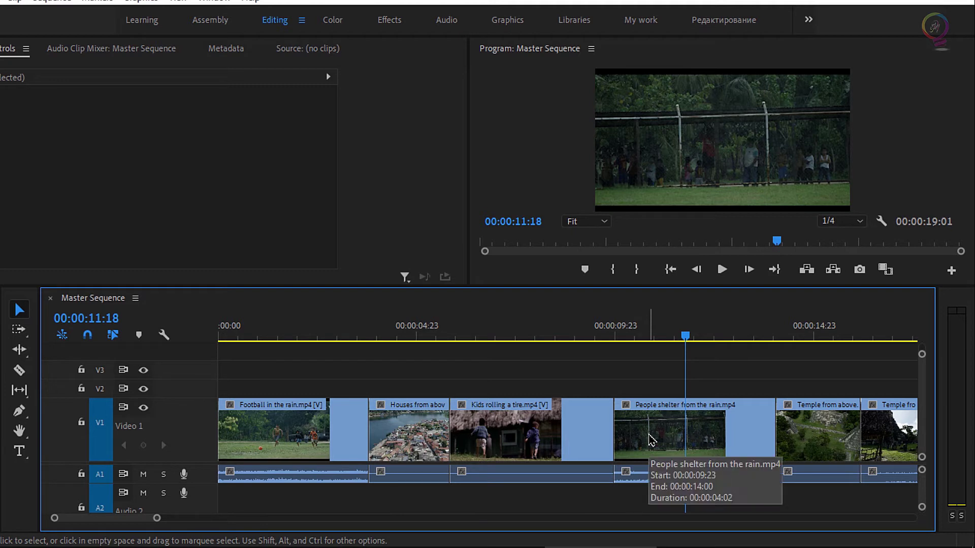
- With linked selection off, slide People shelter and Temple from above left over the tail of Kids rolling a tire
left_click(113, 335)
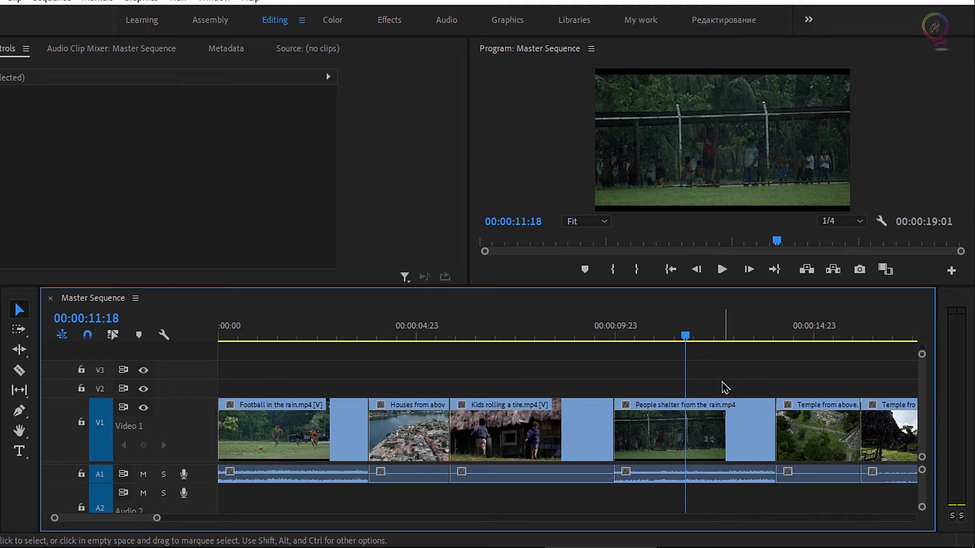
left_click_drag(722, 380, 868, 440)
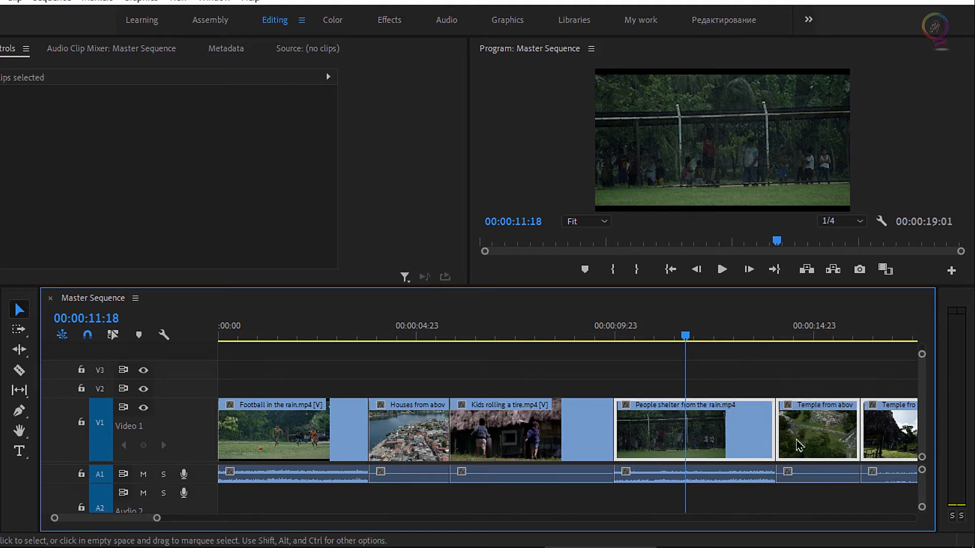
left_click_drag(742, 433, 725, 431)
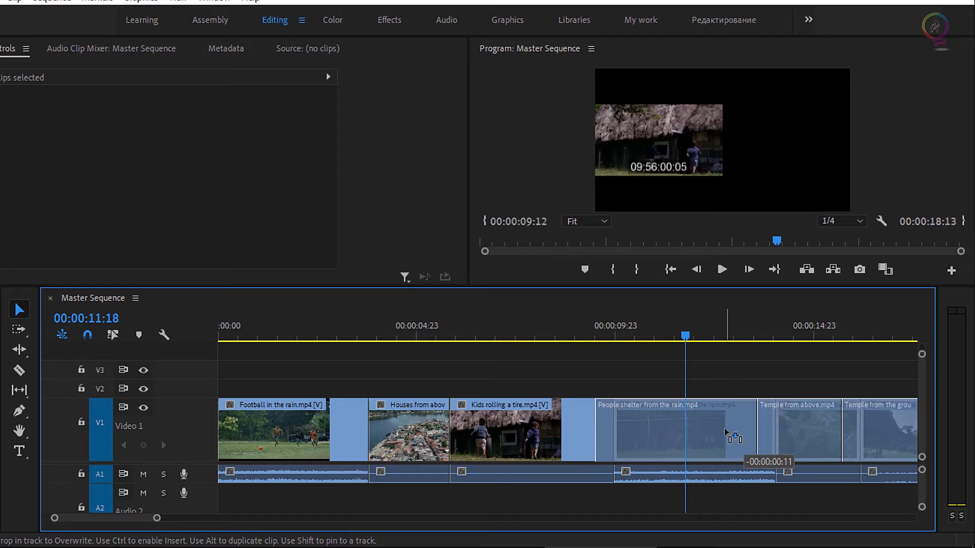
left_click_drag(724, 429, 646, 436)
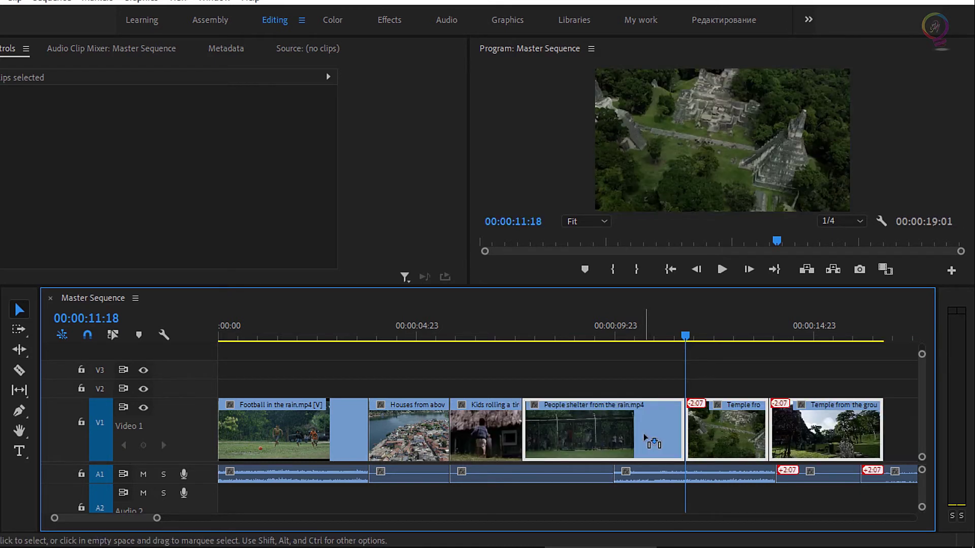
- Select the People shelter audio and the Temple clips individually to check whether video and audio select together
left_click(658, 491)
left_click(658, 477)
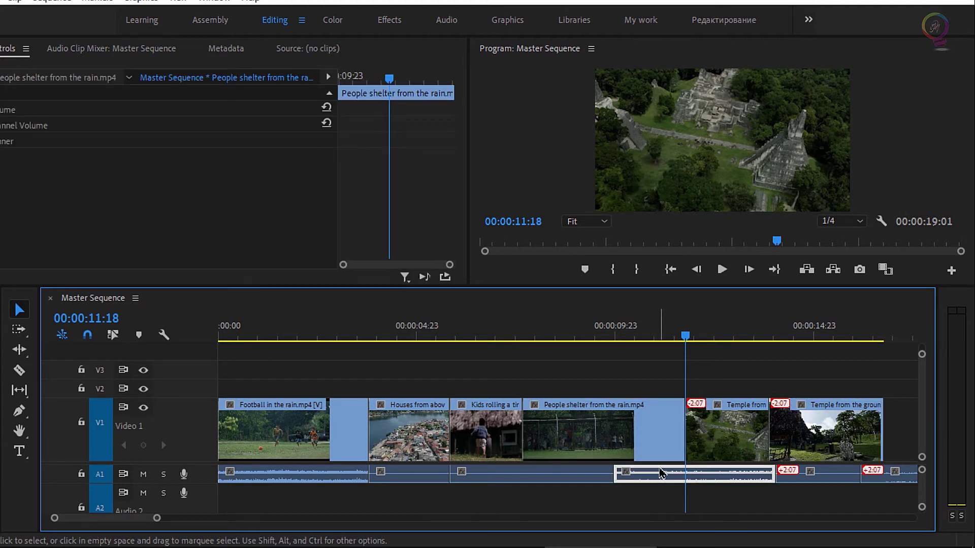
left_click(663, 468)
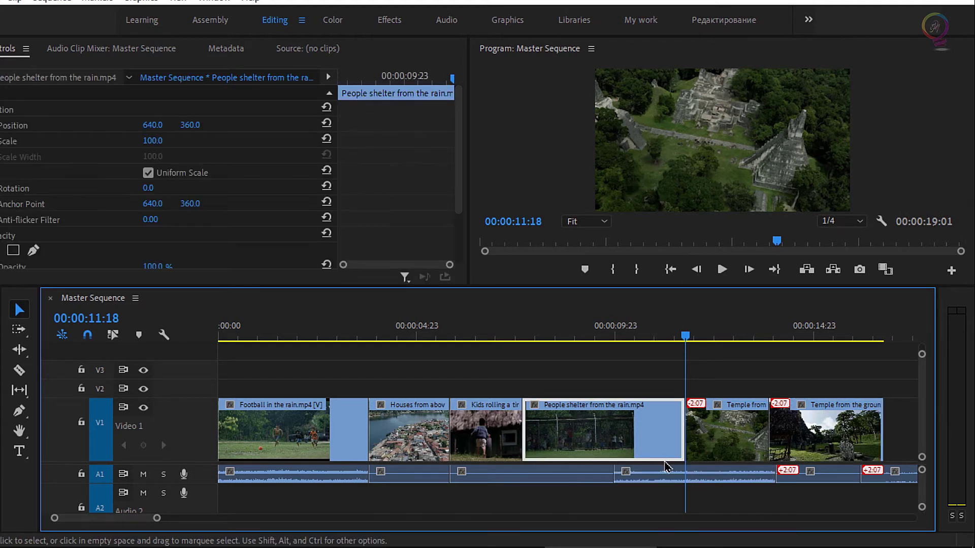
left_click(678, 477, "alt")
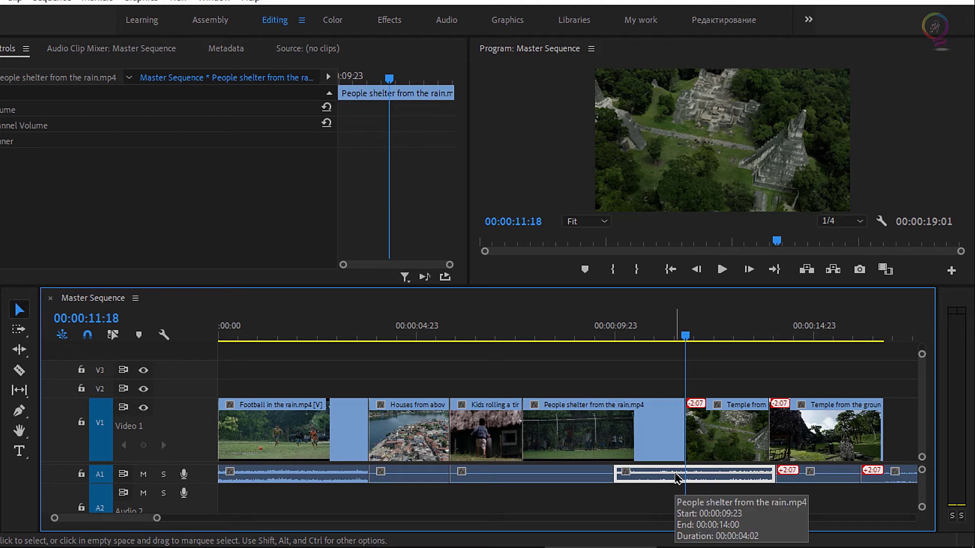
left_click(665, 472)
left_click(664, 471, "alt")
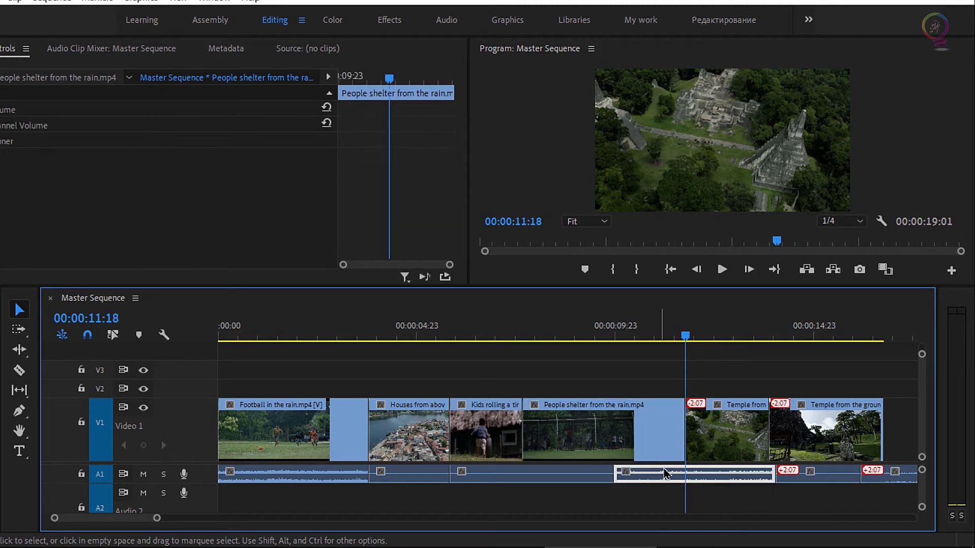
left_click(742, 436)
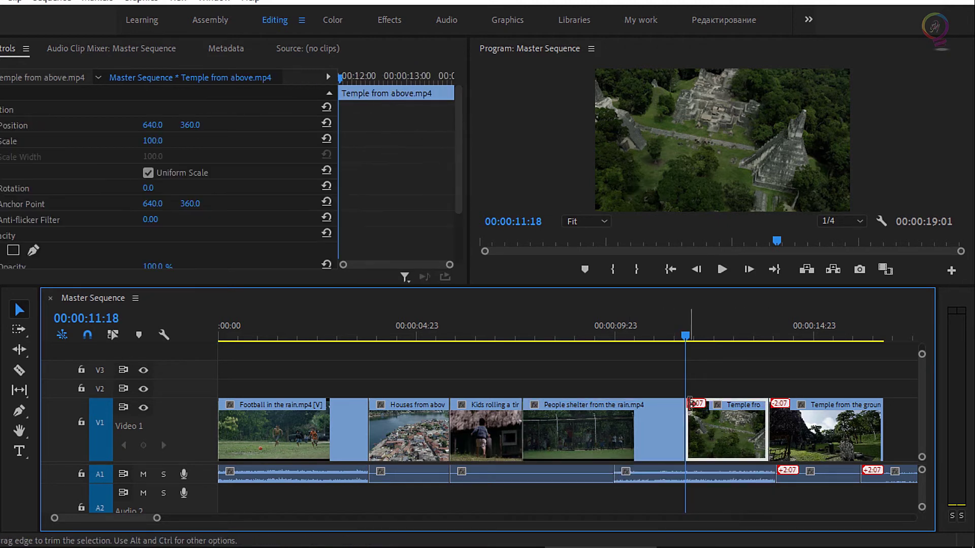
left_click(814, 450)
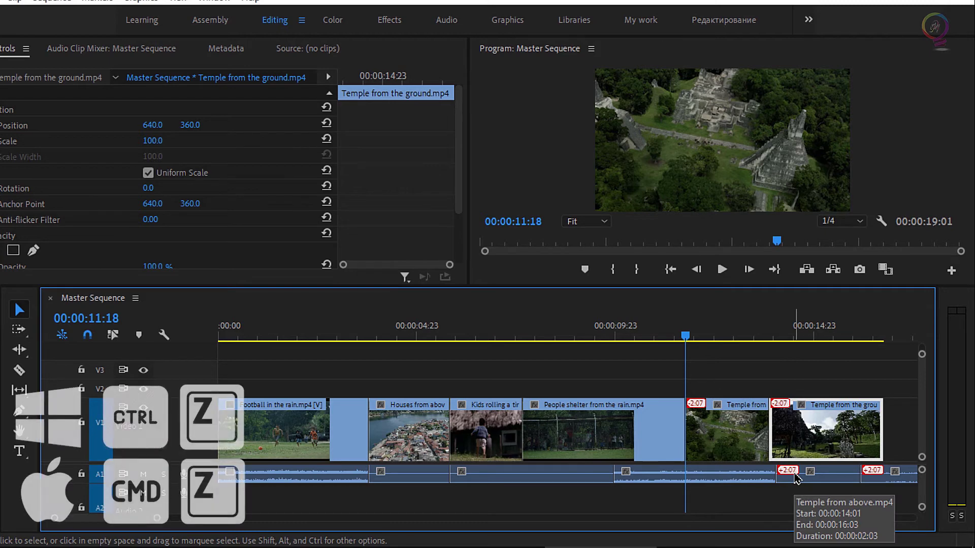
- Undo the move, re-enable linked selection, select People shelter and switch to the Razor tool
key("ctrl+z")
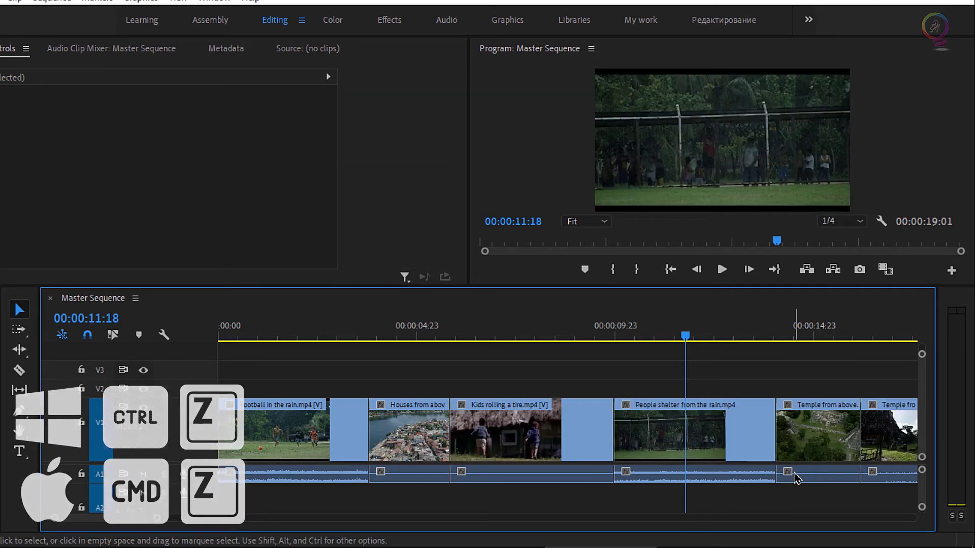
left_click(112, 334)
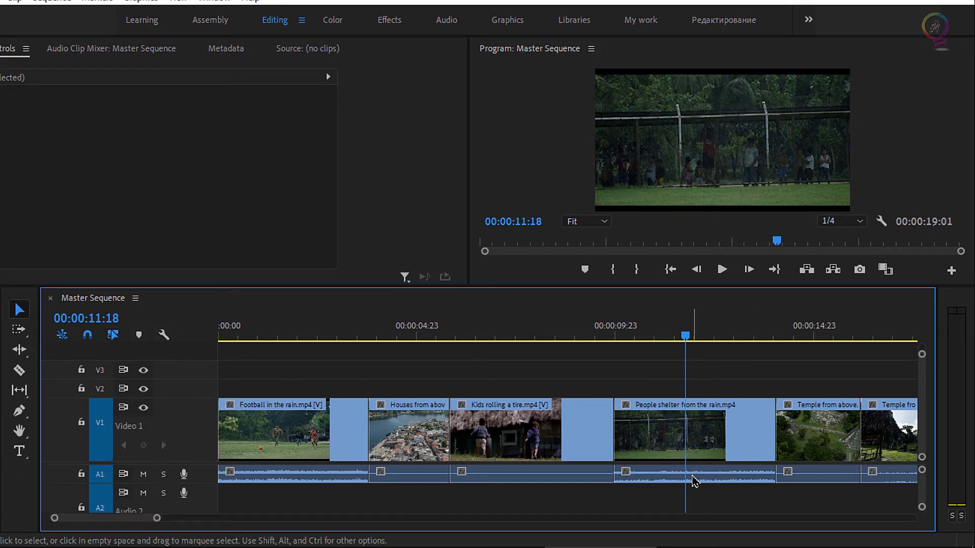
left_click(725, 436)
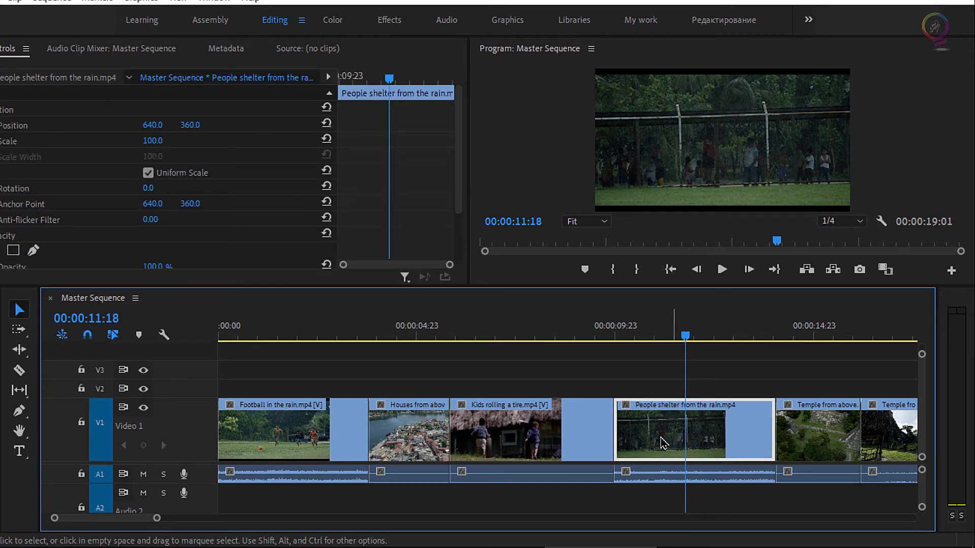
left_click(19, 369)
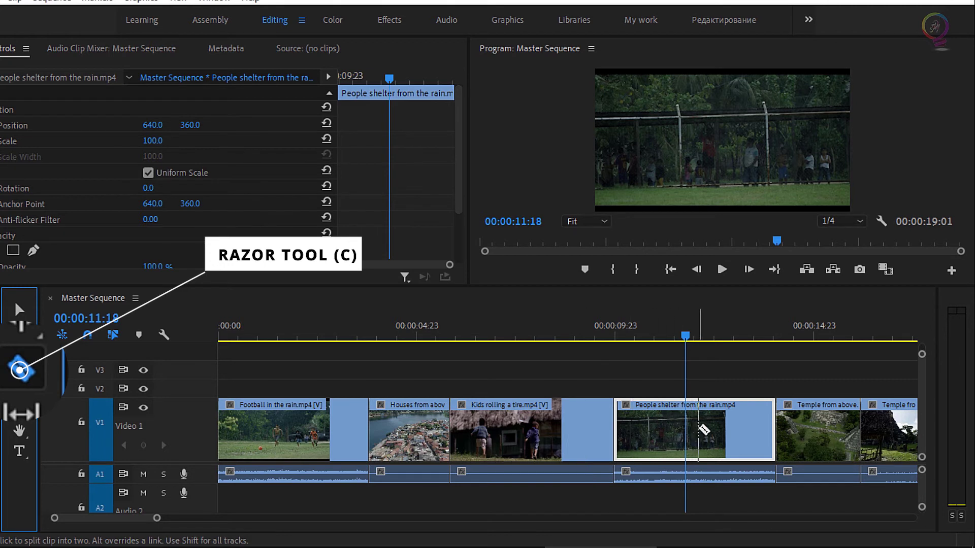
- Split People shelter with the Razor and move its first part right after Houses from above
left_click(695, 429)
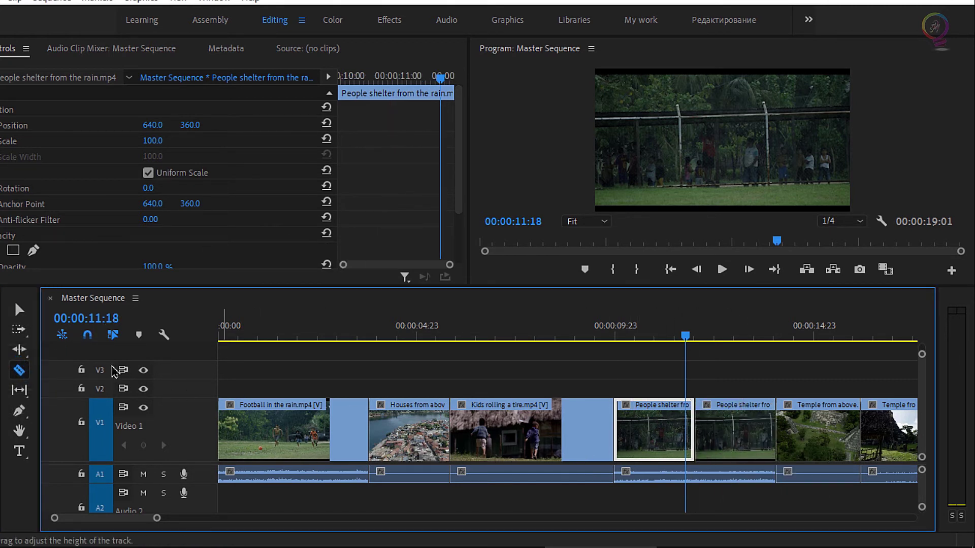
left_click(19, 309)
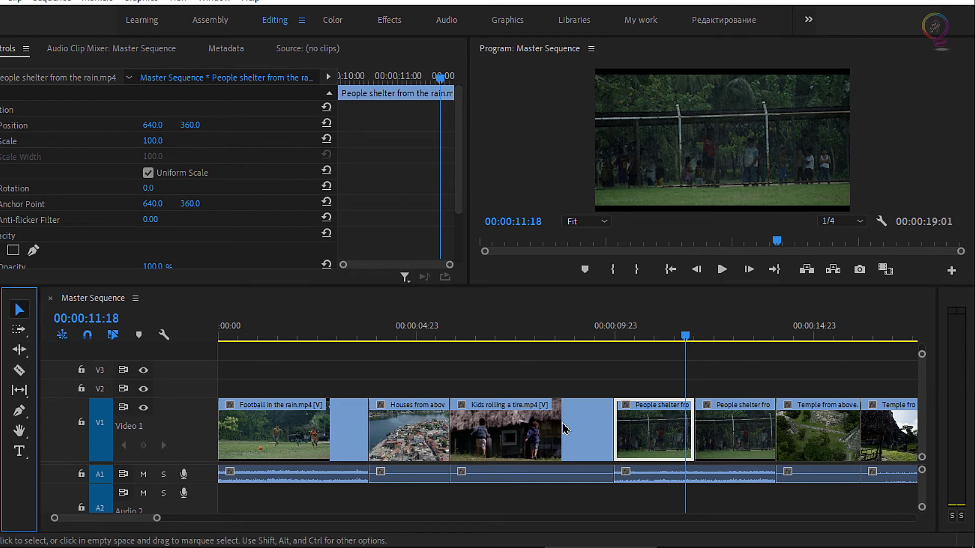
left_click_drag(647, 441, 490, 448)
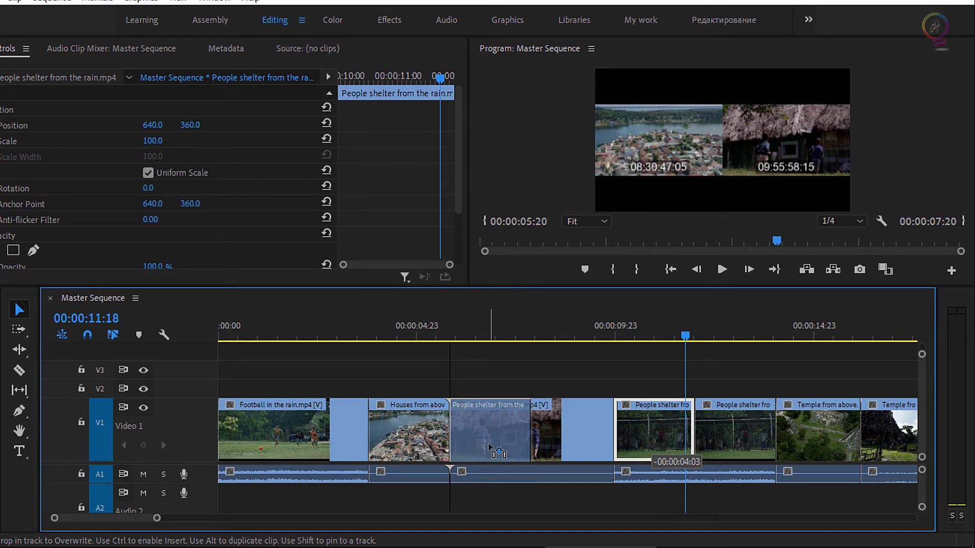
left_click_drag(489, 447, 489, 447)
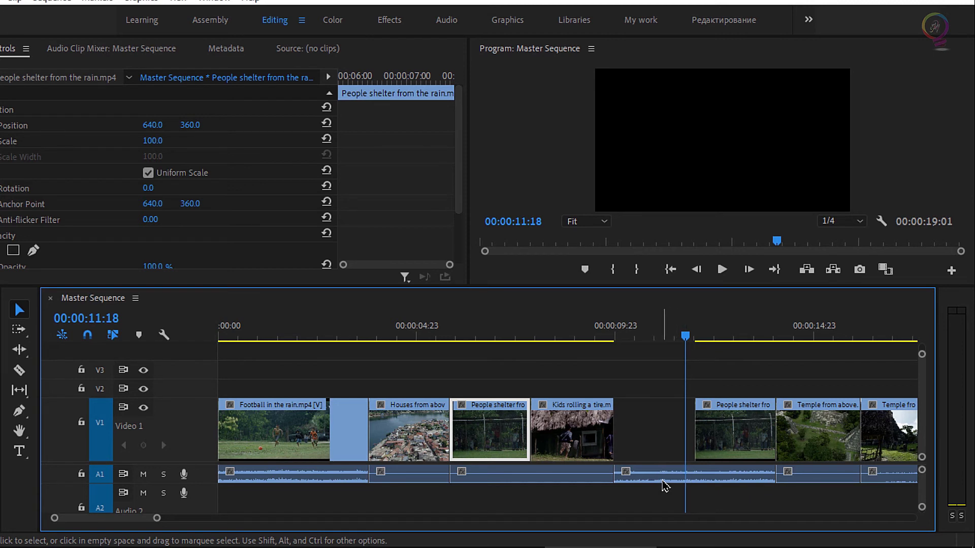
- Undo the move and the split, then relink People shelter's video and audio
key("ctrl+z")
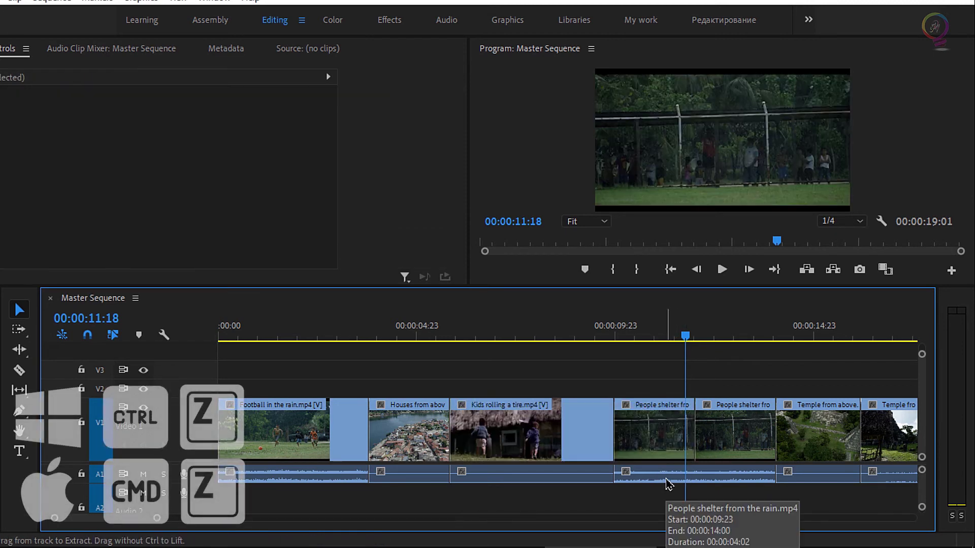
key("ctrl+z")
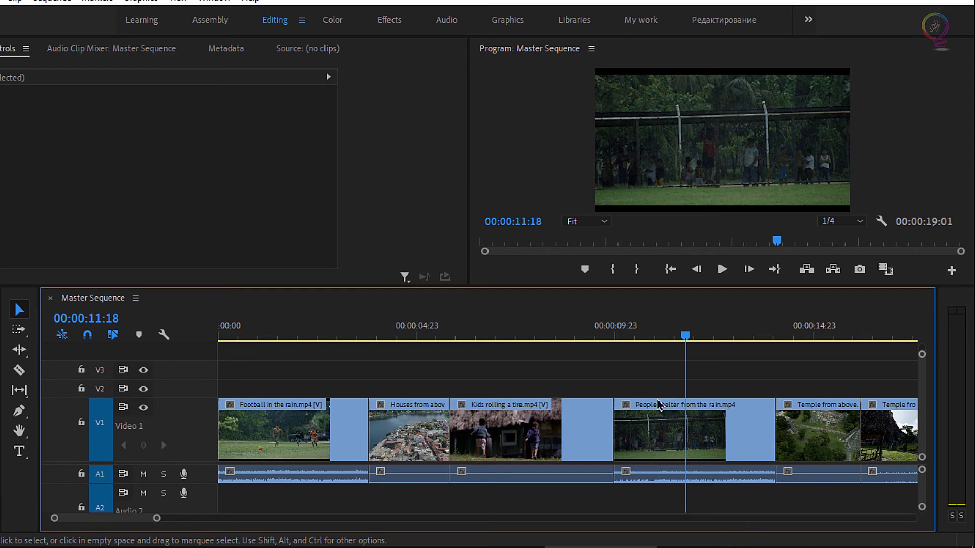
left_click(665, 427)
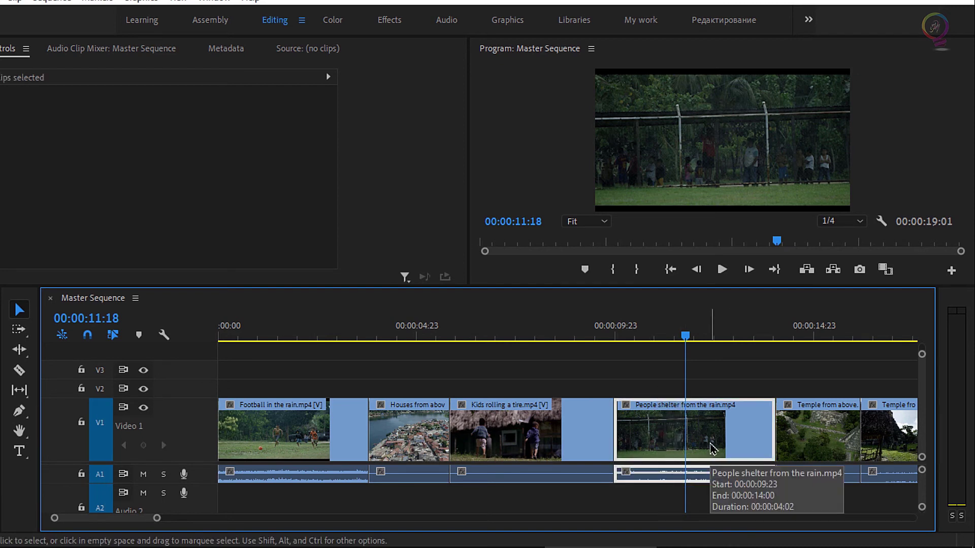
right_click(713, 449)
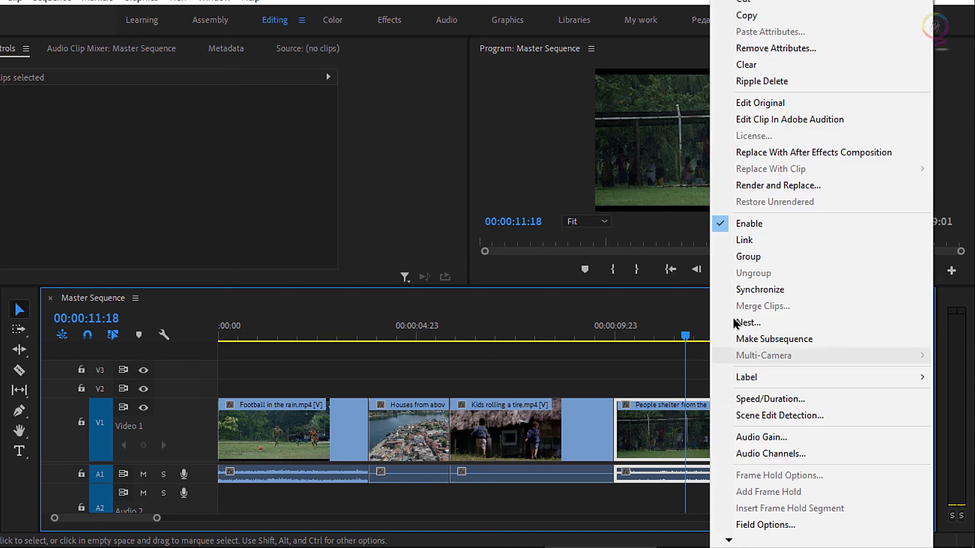
left_click(739, 241)
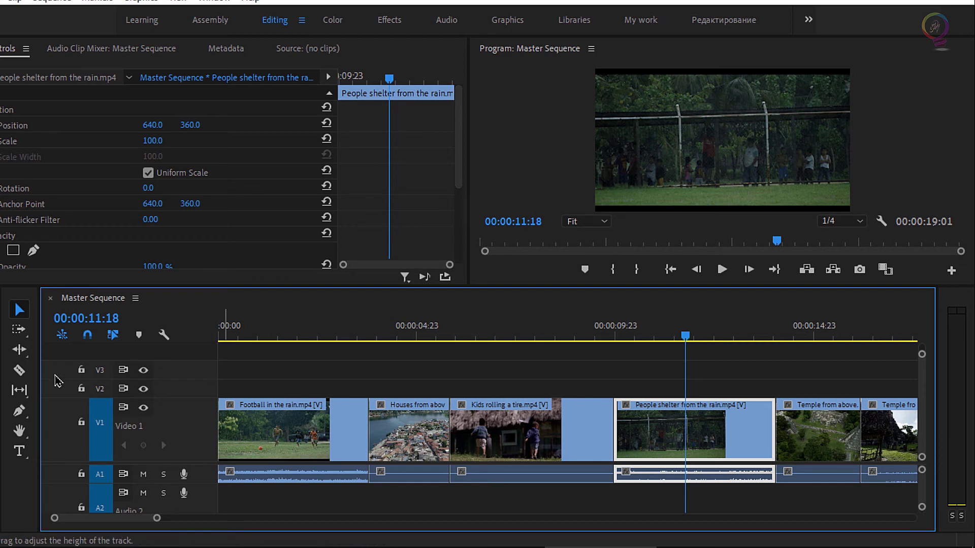
- Cut People shelter in two with the Razor again and drag its first part toward Houses from above
left_click(20, 370)
left_click(703, 440)
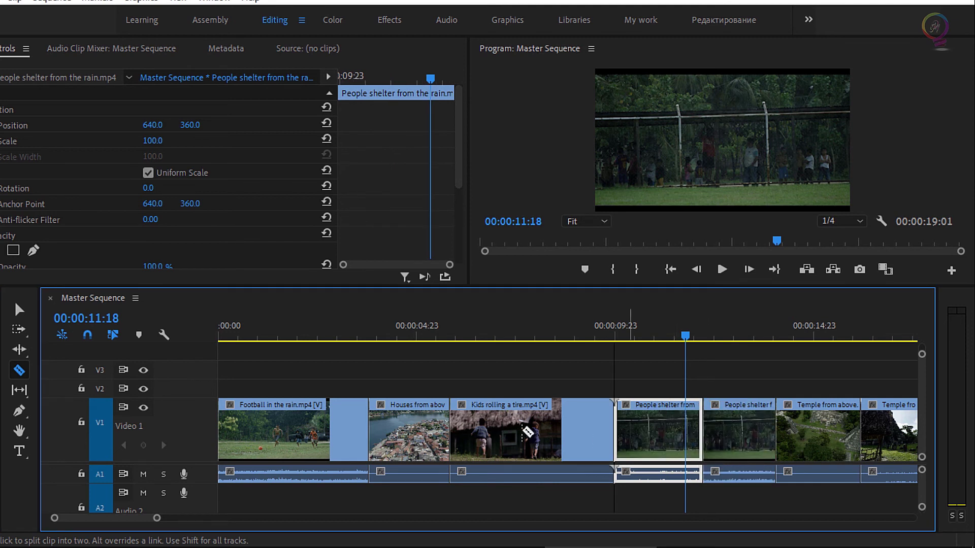
key("v")
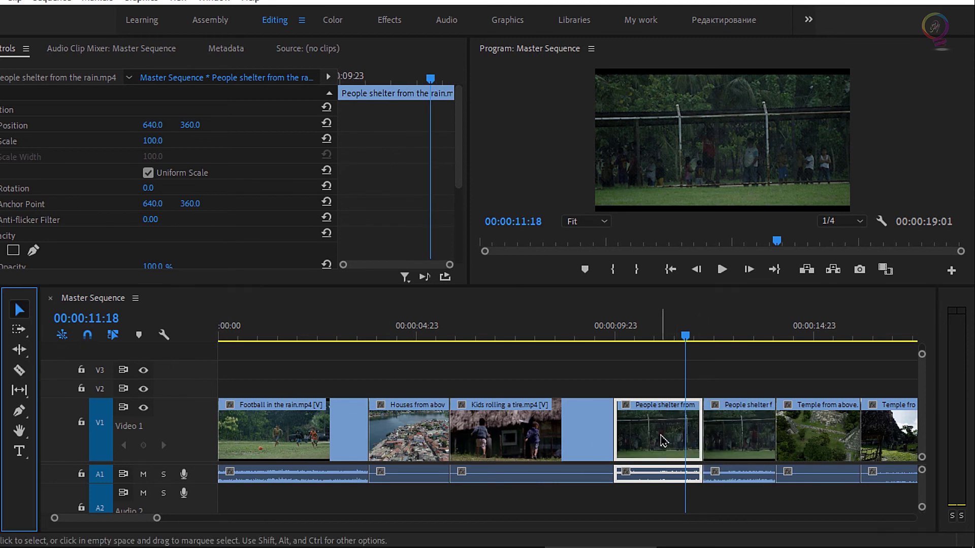
left_click_drag(665, 442, 498, 450)
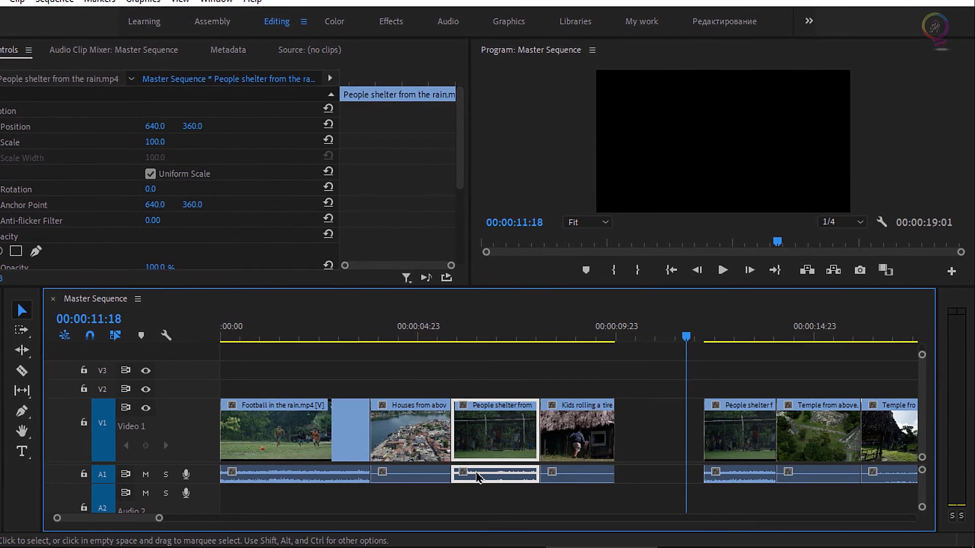